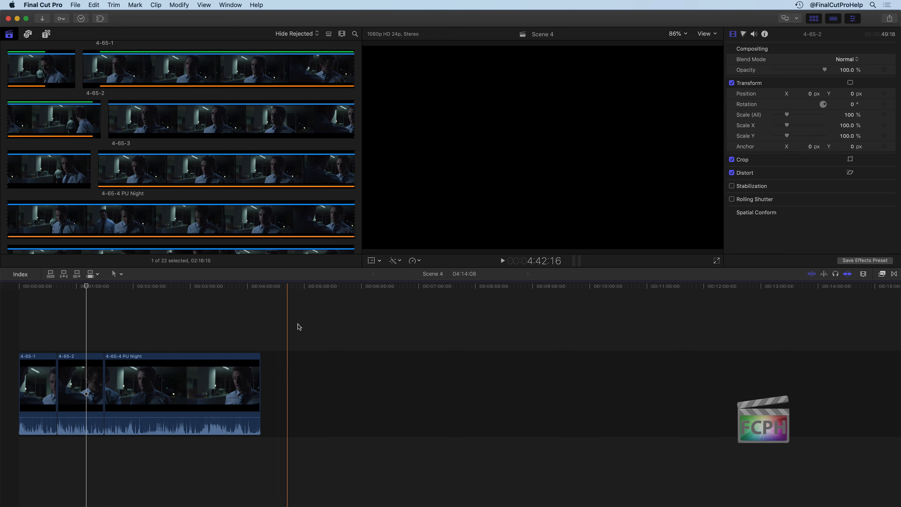
Delete all clips from the Scene 4 timeline and filter the browser to show only Favorites.
drag(263, 325, 29, 452)
key(Delete)
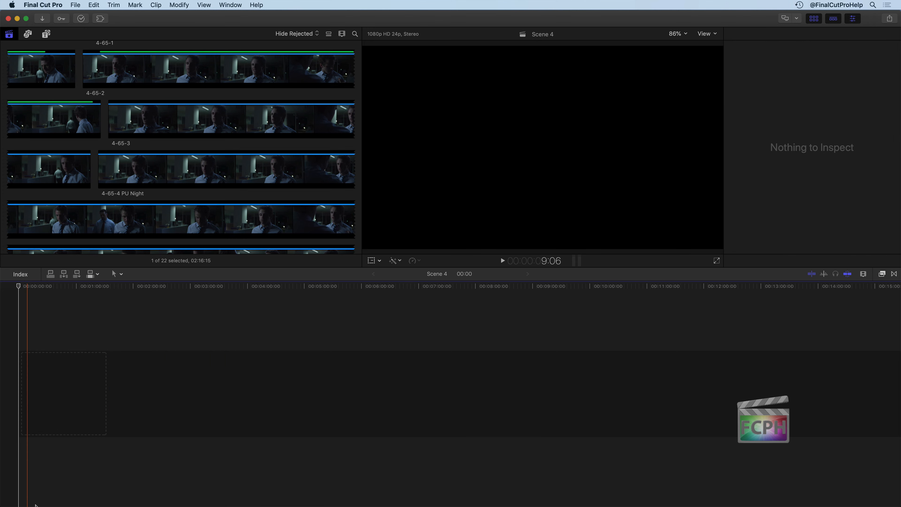
click(306, 35)
click(305, 50)
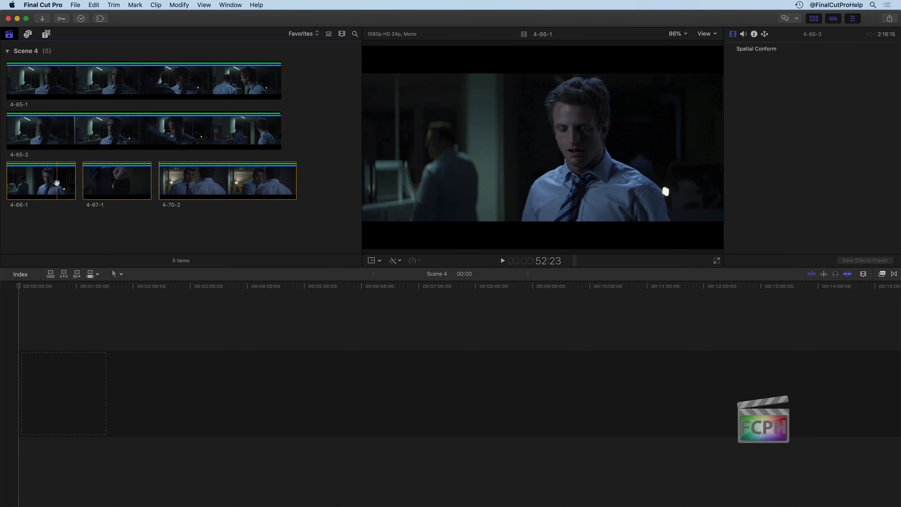
Add the favorite range of clip 4-70-2 to the empty primary storyline and fit it to the timeline.
click(56, 183)
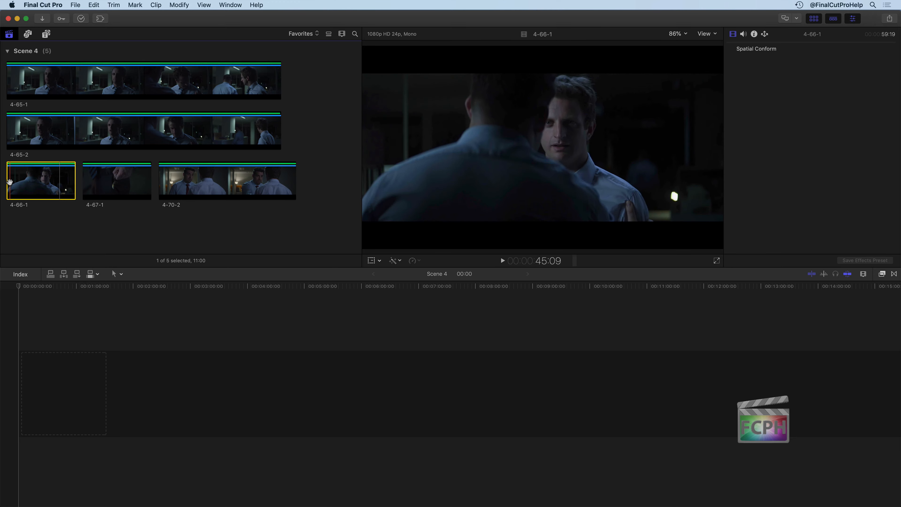
click(185, 177)
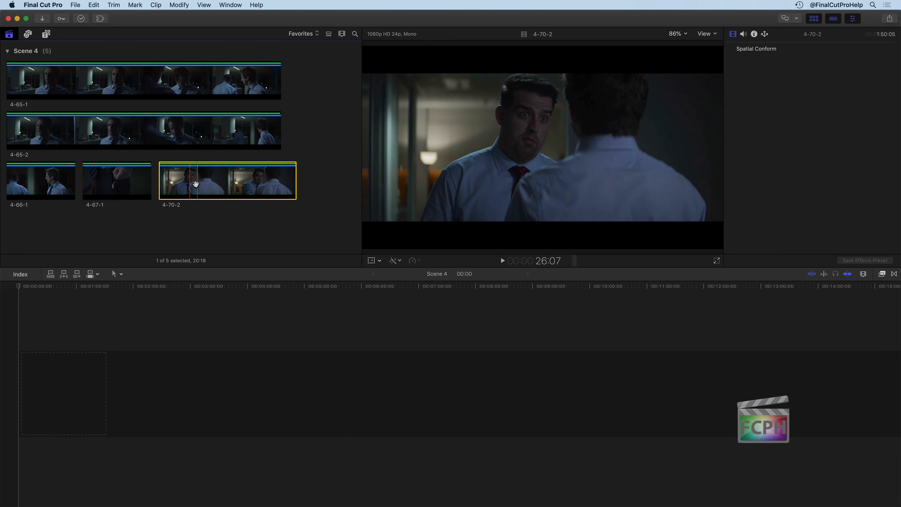
drag(183, 185, 139, 397)
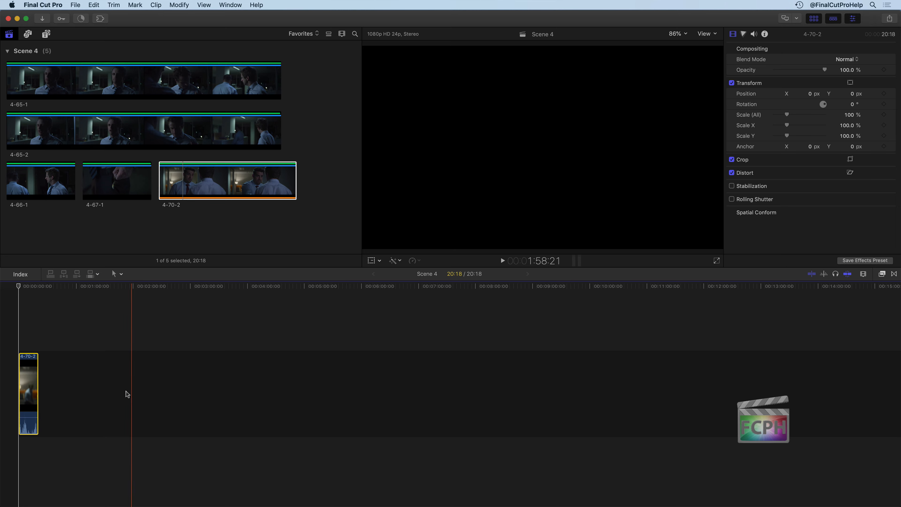
key(shift+z)
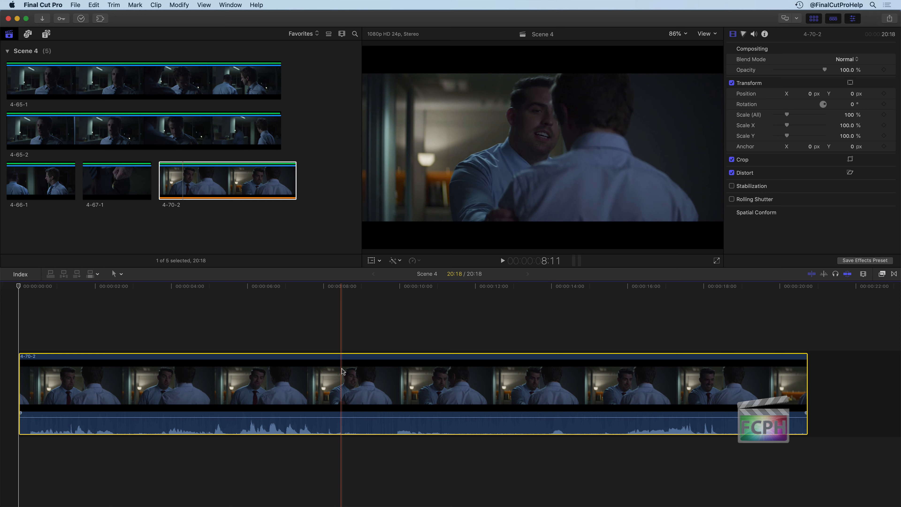
Blade clip 4-70-2 at about 8:12 and delete the portion after the cut.
key(r)
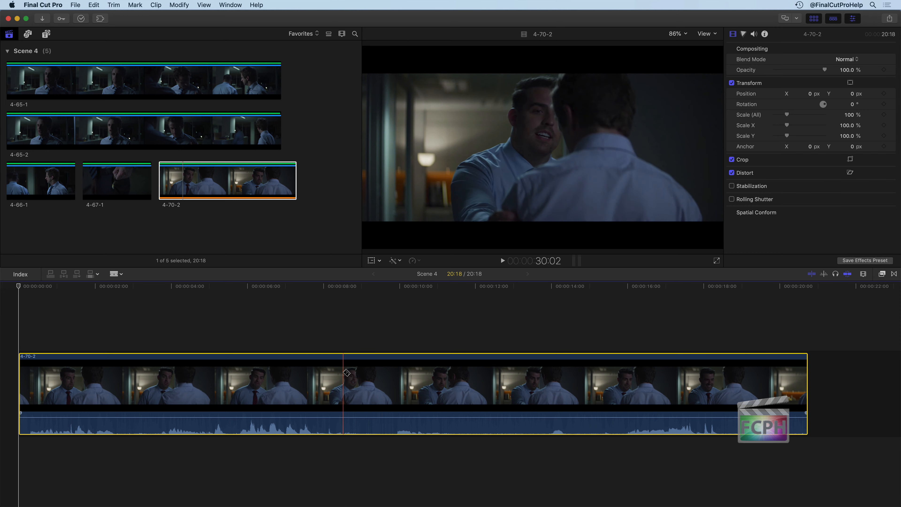
click(343, 374)
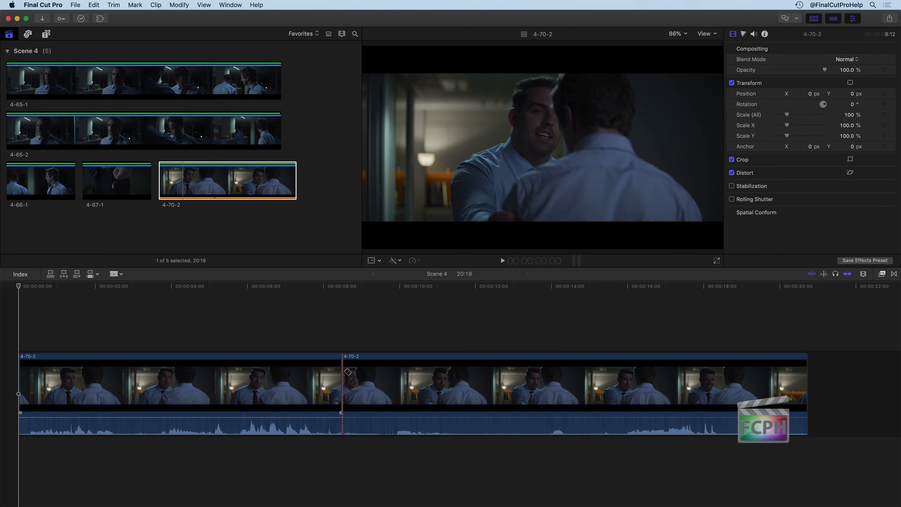
key(a)
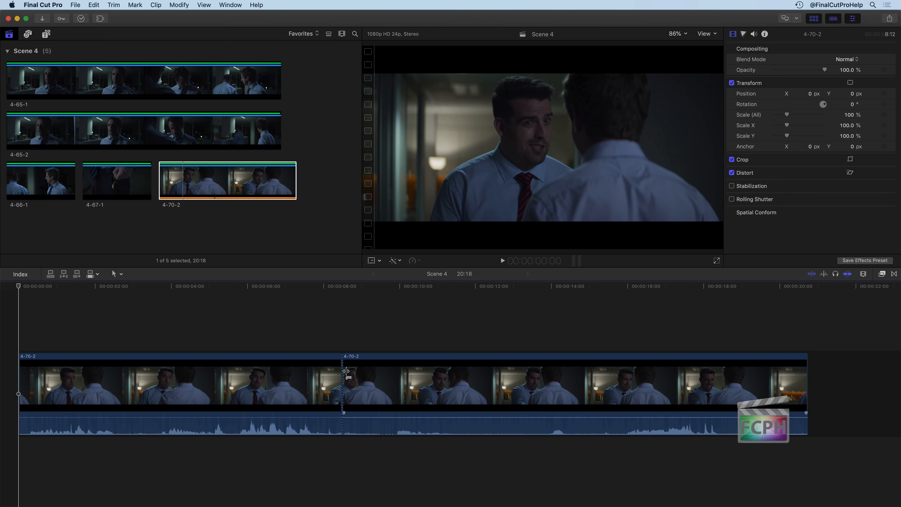
click(387, 377)
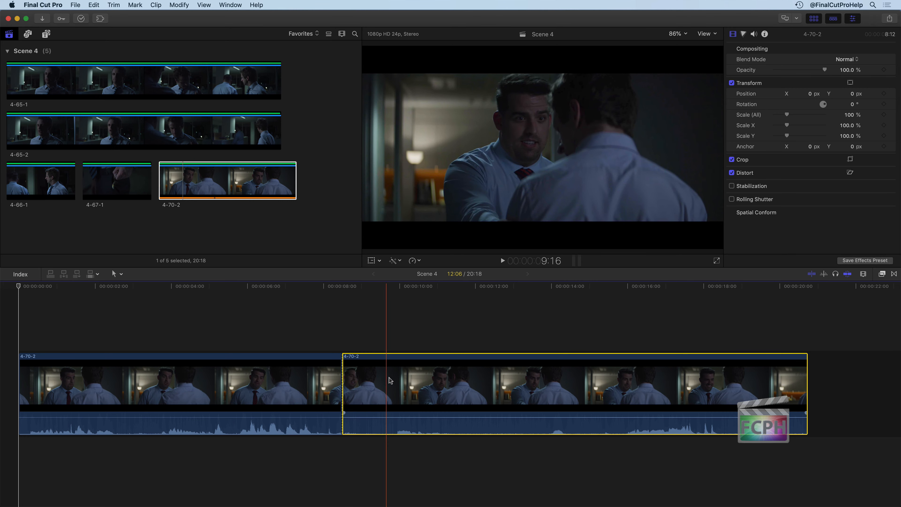
key(Delete)
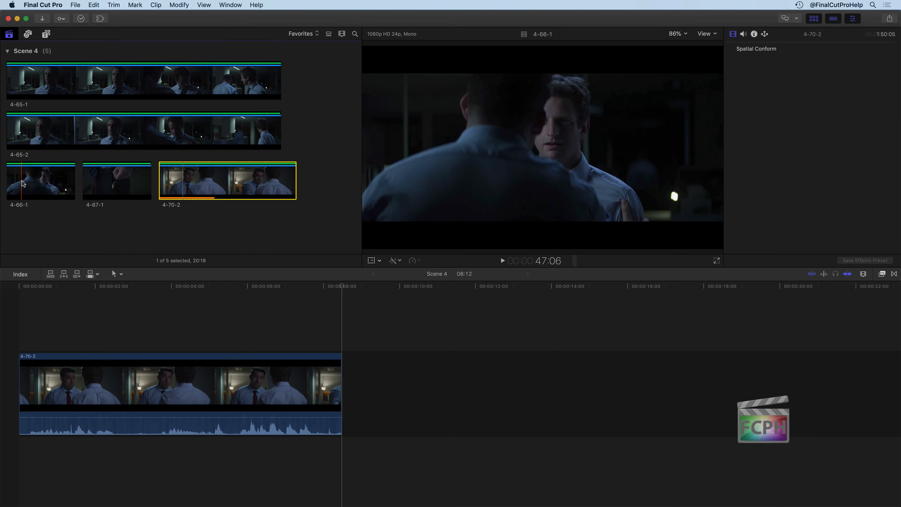
Add clip 4-66-1 to the primary storyline after 4-70-2 and play the edit up to about 15:12.
click(52, 184)
drag(30, 179, 370, 394)
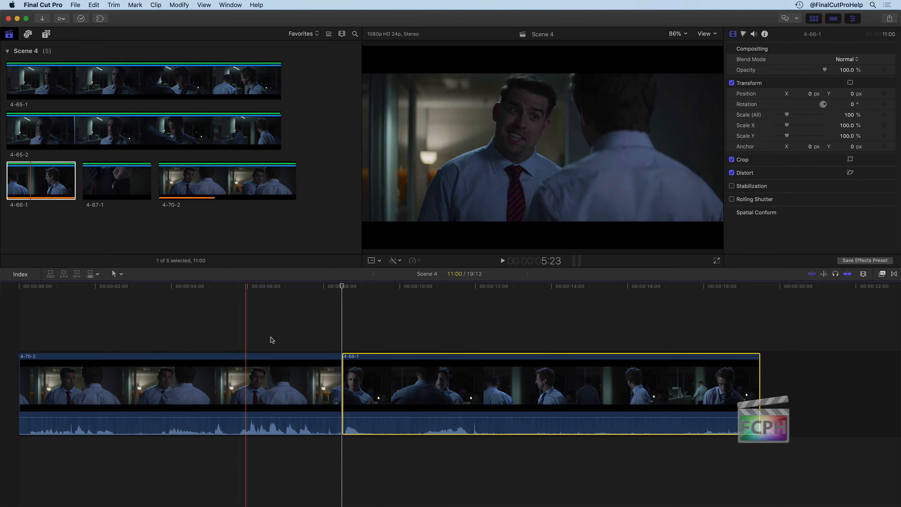
key(space)
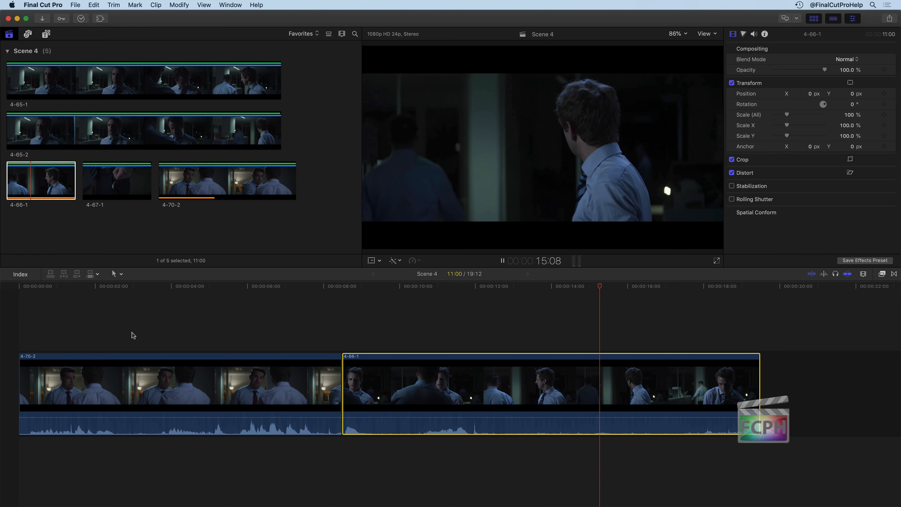
key(space)
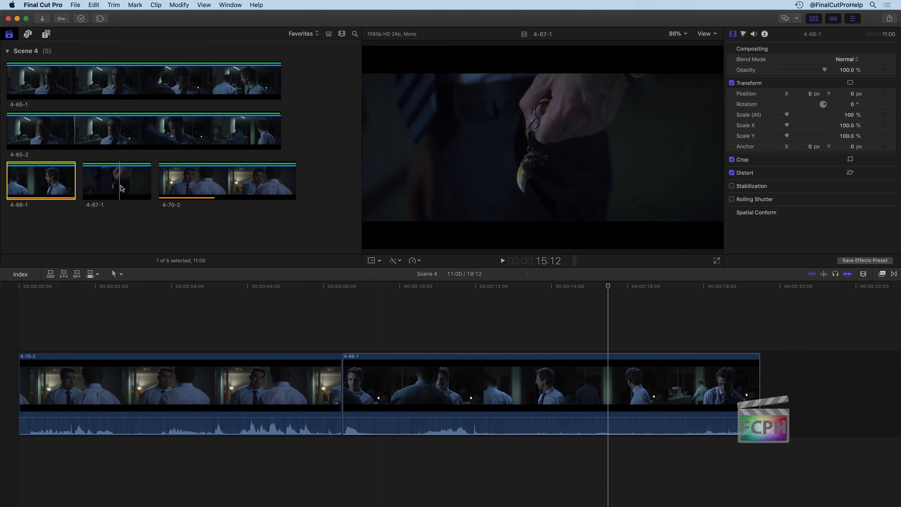
Connect clip 4-67-1 above 4-66-1 at the playhead position of 15:12.
click(108, 187)
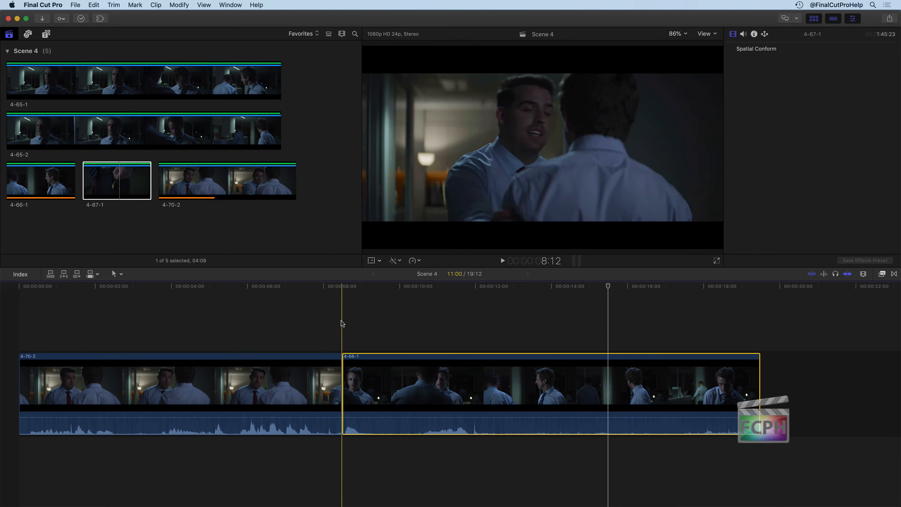
click(347, 363)
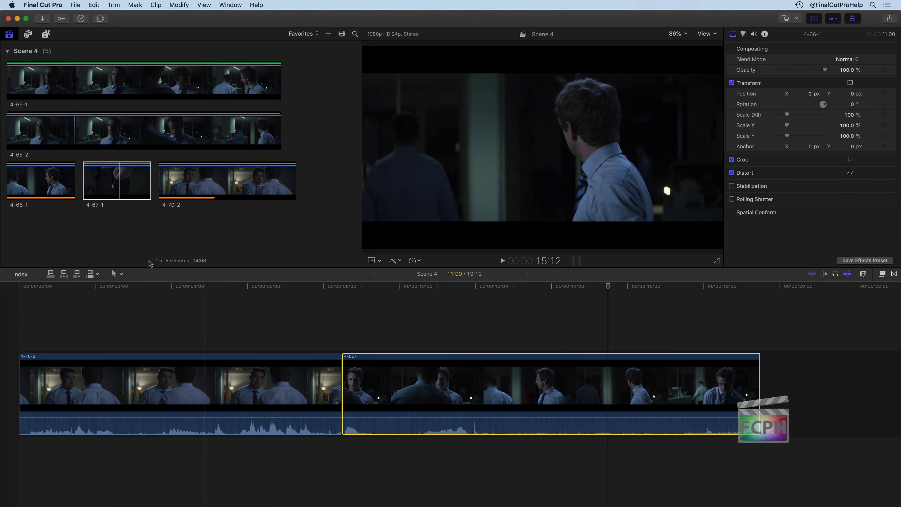
click(50, 275)
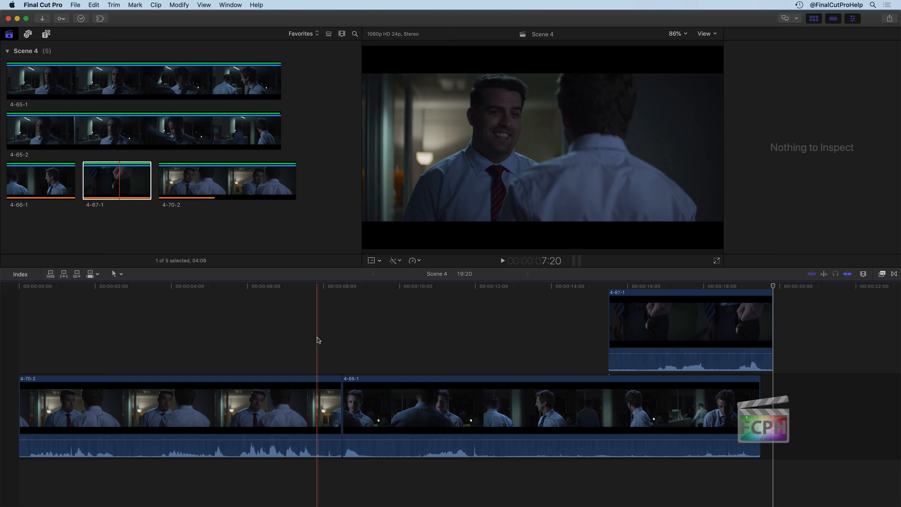
Play back the edit and trim the end of the connected 4-67-1 clip to a duration of 1:19.
click(317, 337)
key(space)
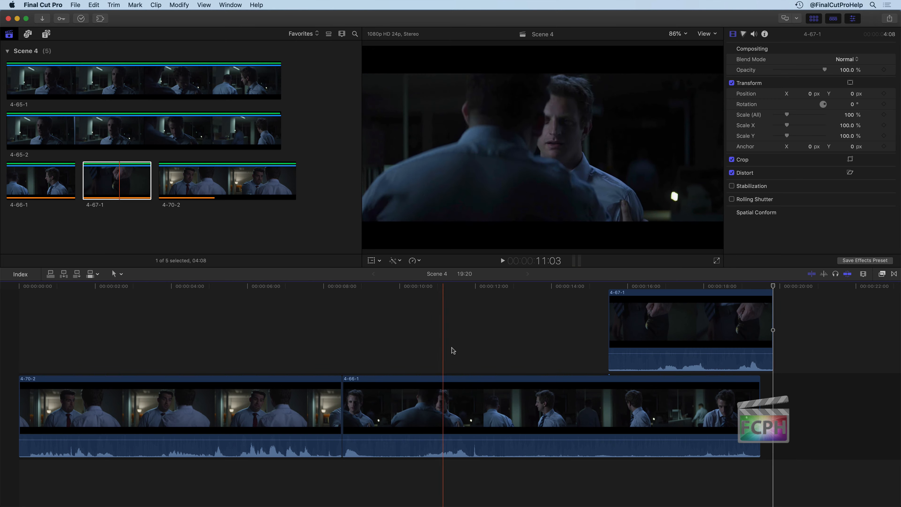
scroll(524, 342, up, 1)
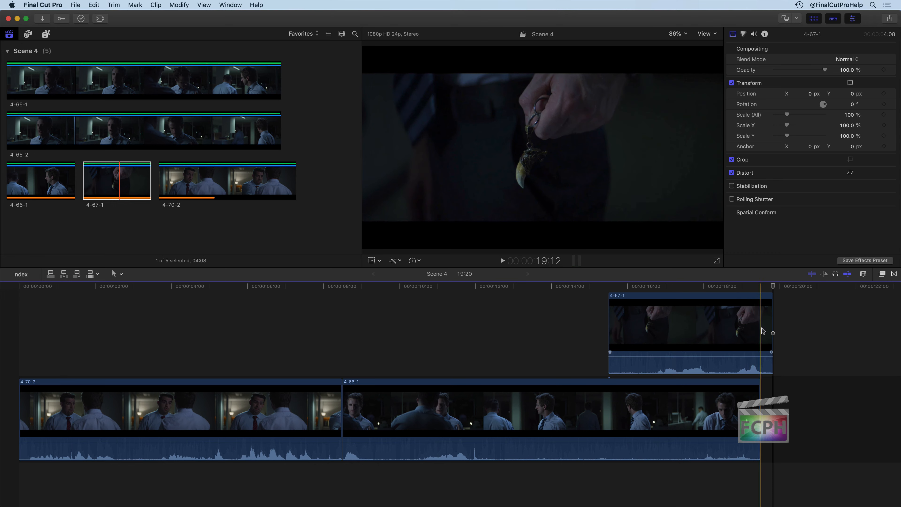
drag(772, 332, 677, 331)
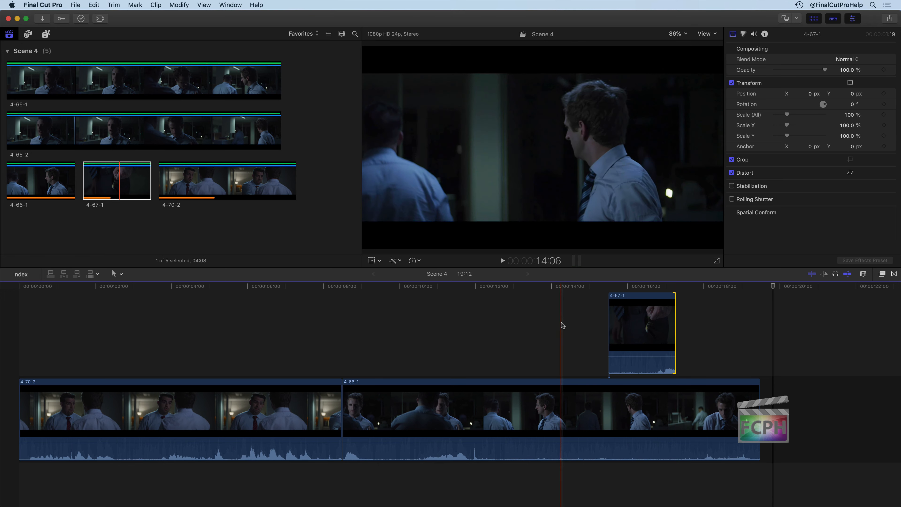
Preview the trimmed cutaway in the timeline and delete the connected 4-67-1 clip.
key(space)
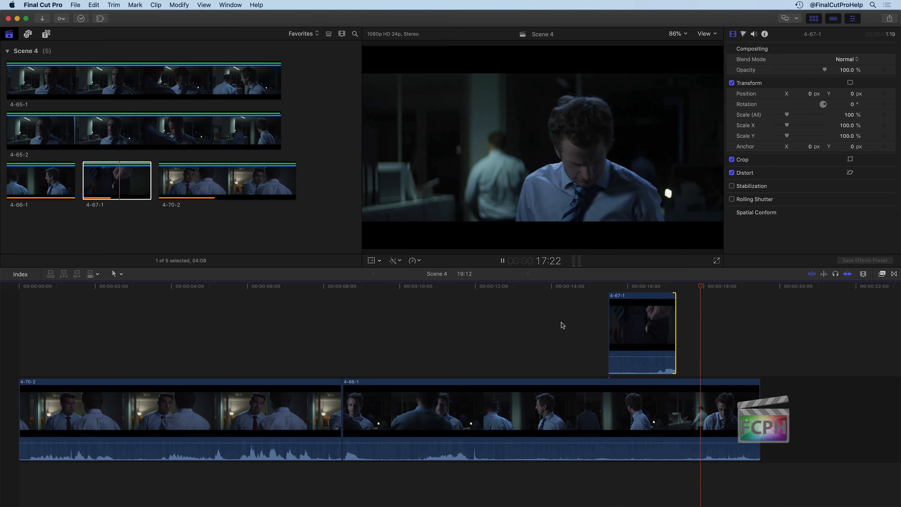
key(space)
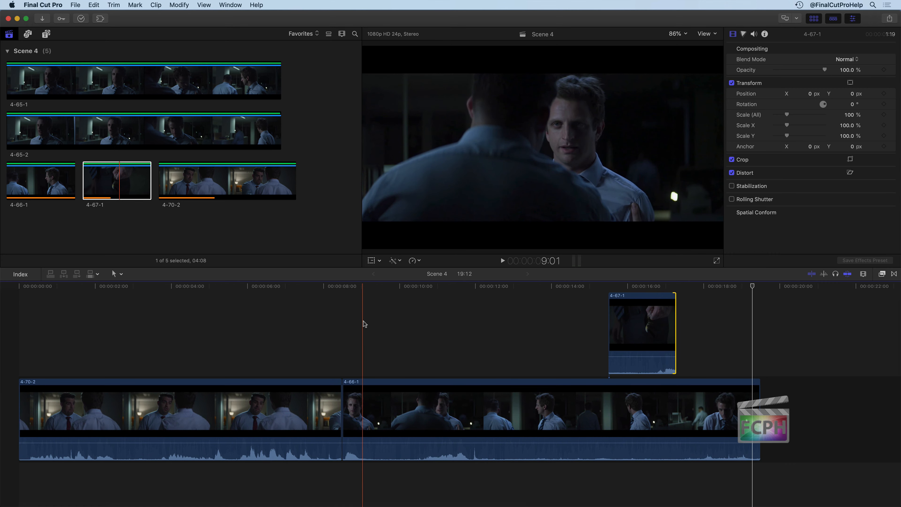
click(635, 326)
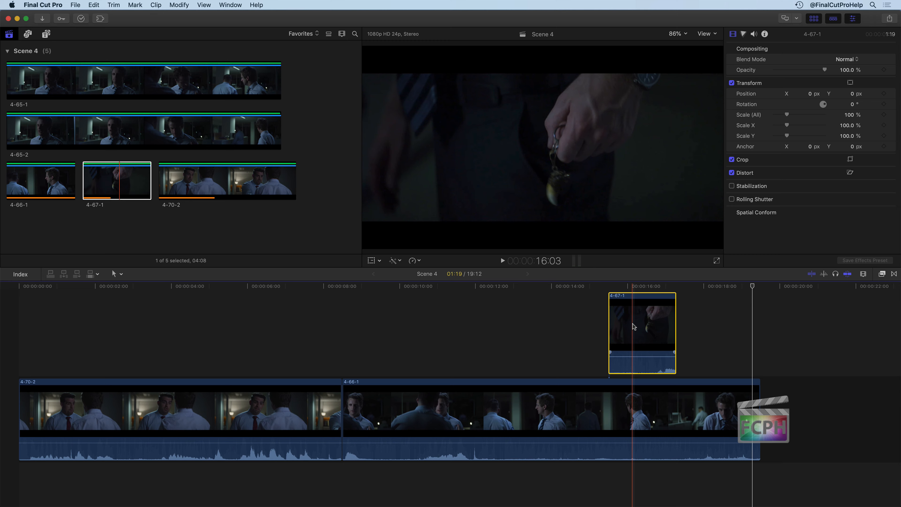
key(Delete)
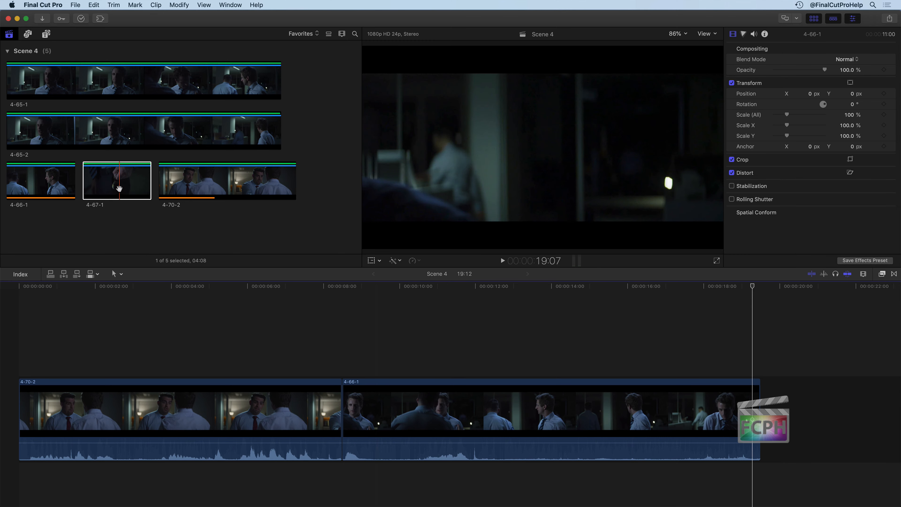
Place clip 4-67-1 from the browser above 4-66-1 as a connected clip starting at about 12:21.
drag(111, 181, 143, 258)
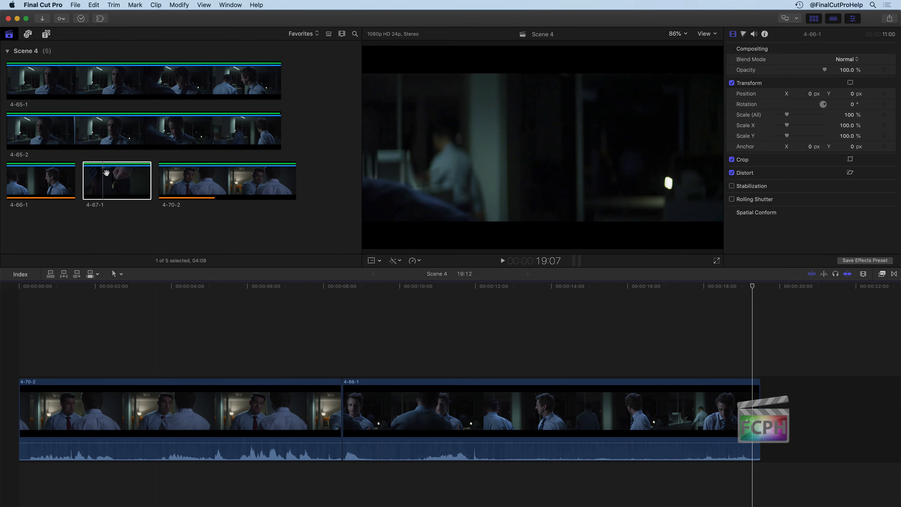
drag(106, 174, 188, 207)
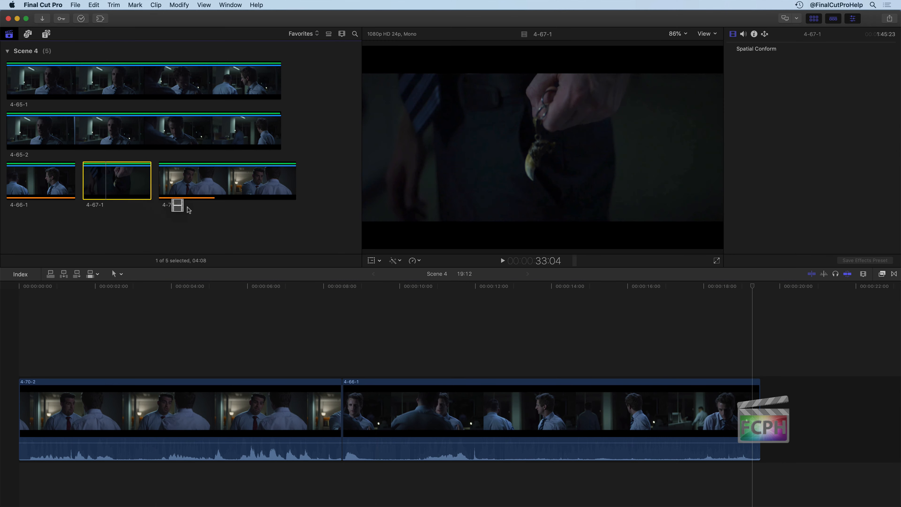
drag(303, 266, 510, 312)
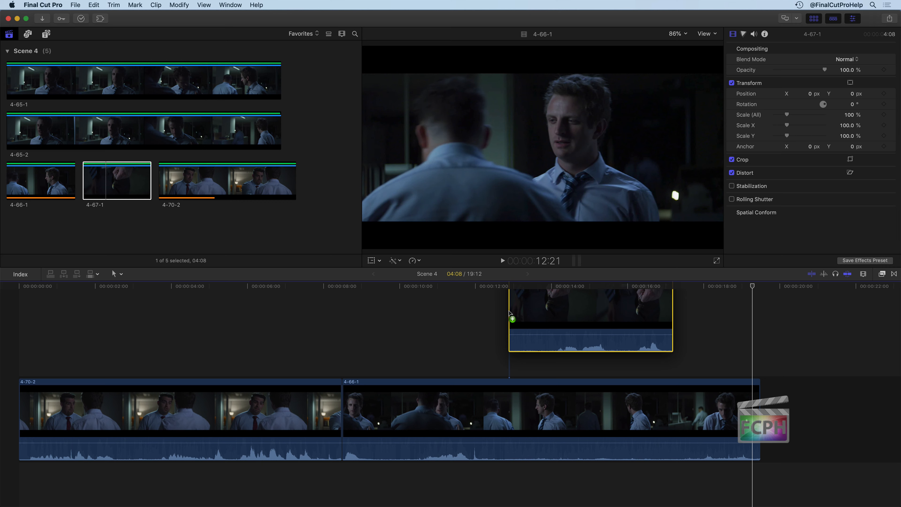
drag(510, 313, 509, 313)
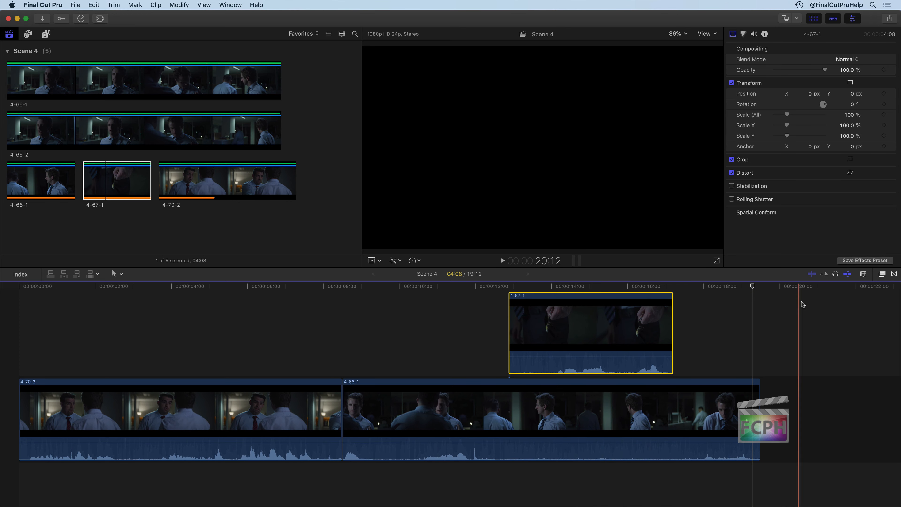
Reduce the clip height in the timeline appearance settings.
click(864, 275)
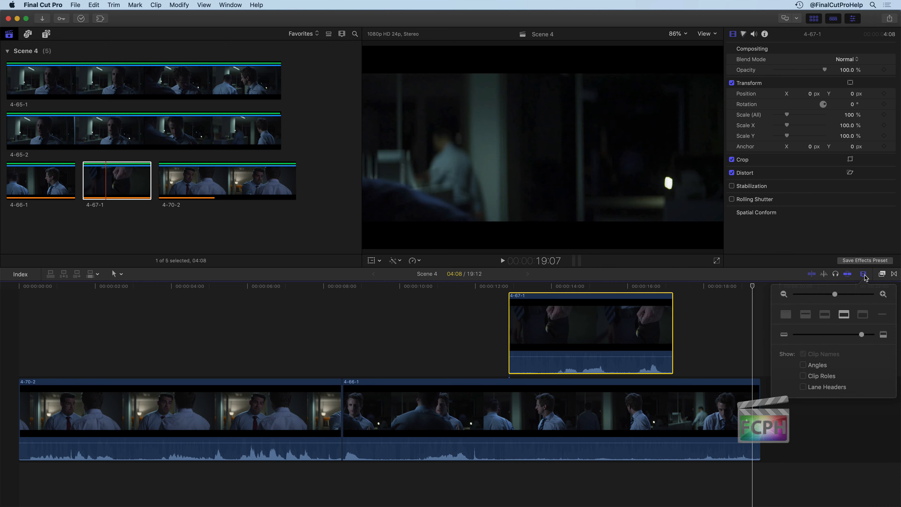
drag(862, 334, 840, 334)
click(712, 339)
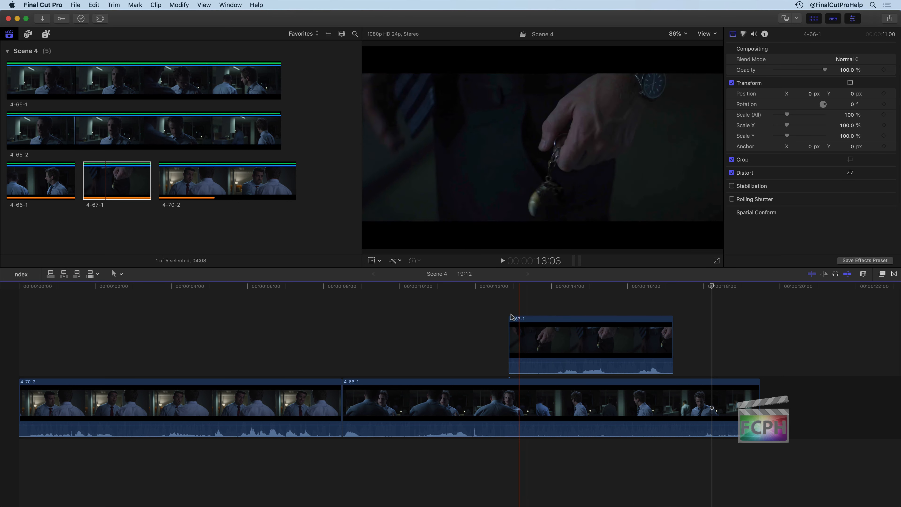
Create a storyline from the connected 4-67-1 clip and move it about two seconds earlier over 4-66-1.
click(540, 341)
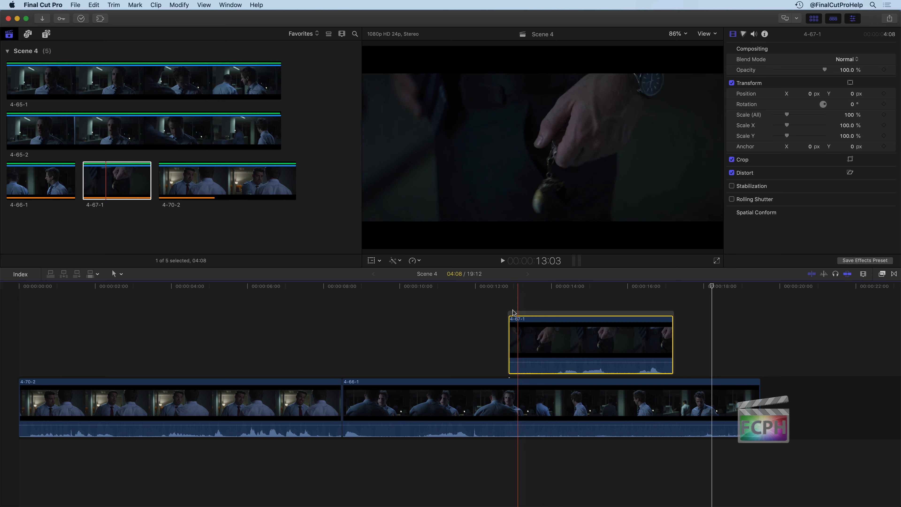
drag(552, 314, 461, 318)
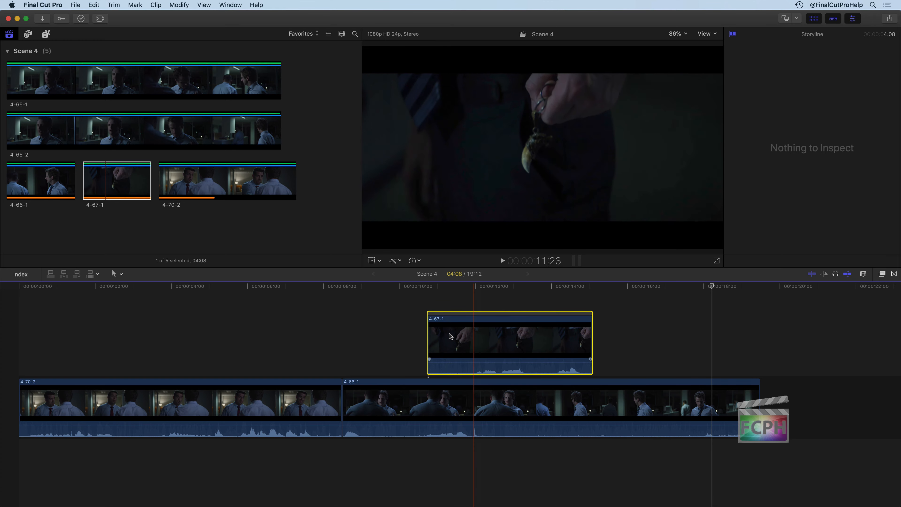
Cancel the replace options and append another copy of clip 4-67-1 to the end of the connected storyline.
drag(107, 181, 587, 342)
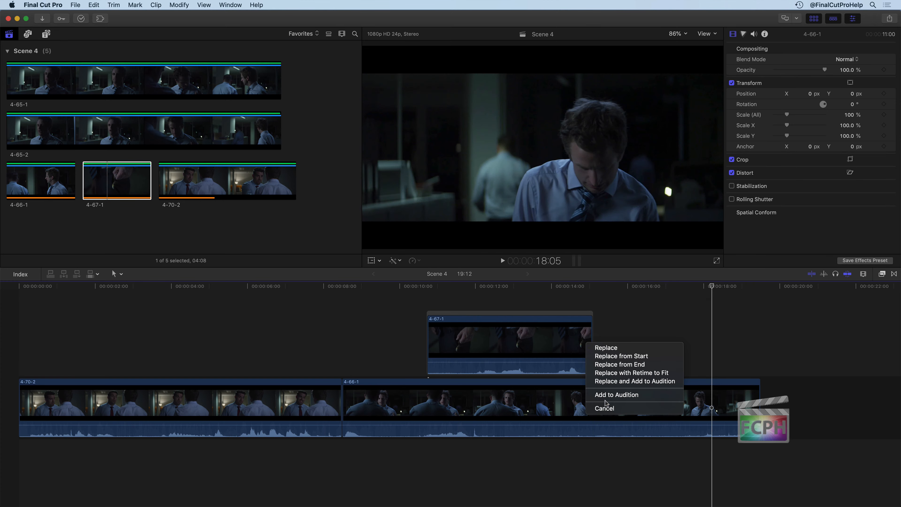
click(605, 413)
drag(117, 175, 594, 339)
Move the whole connected storyline about one second earlier above clip 4-66-1.
click(473, 313)
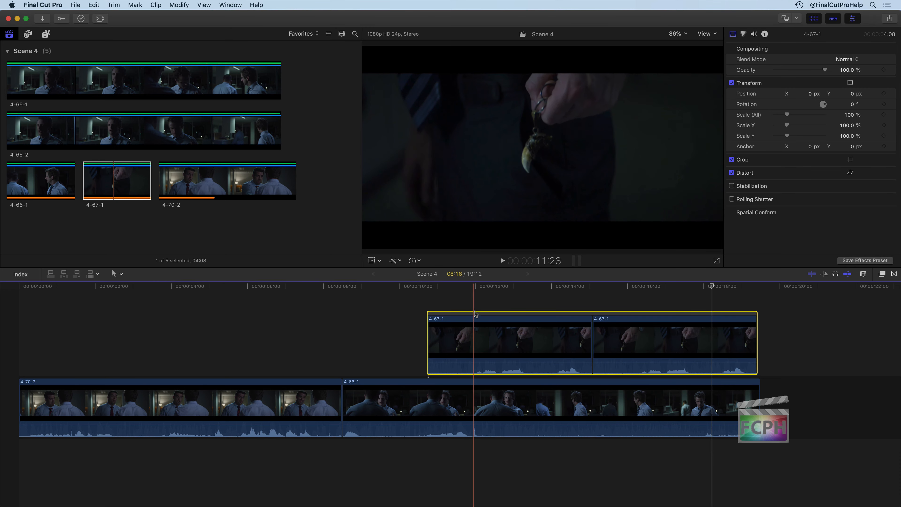
mouse_move(474, 309)
mouse_down()
mouse_move(346, 312)
mouse_move(514, 311)
mouse_move(462, 315)
mouse_up()
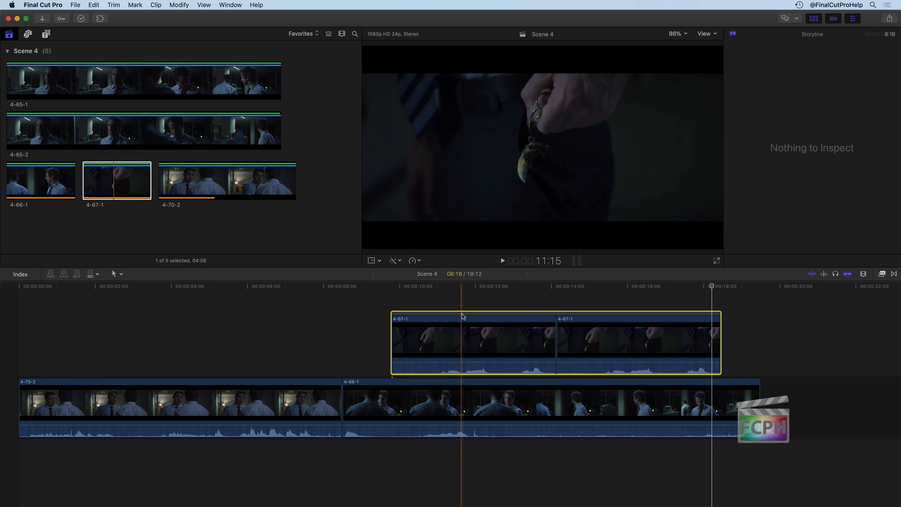
drag(462, 316, 430, 294)
click(381, 372)
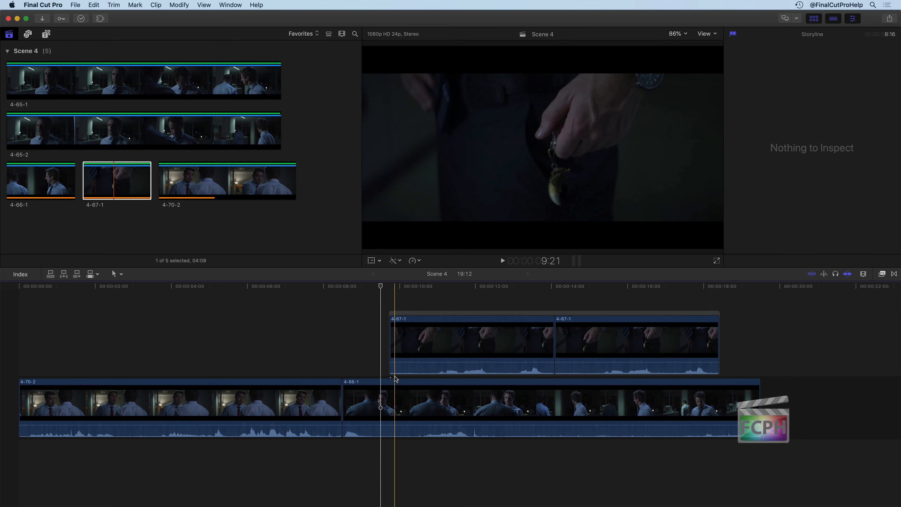
Set edits to audio only and connect clip 4-67-1 from the browser below 4-70-2, starting at about 4.6 seconds.
drag(370, 407, 457, 423)
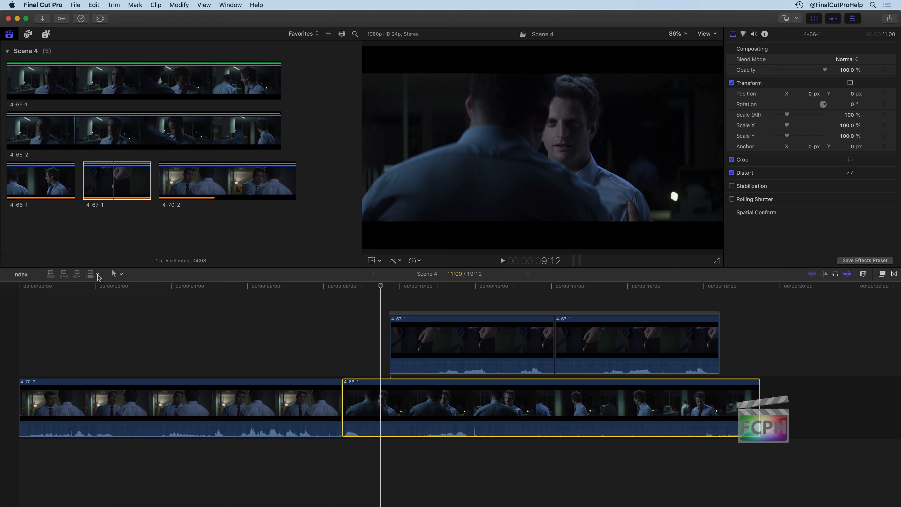
click(98, 275)
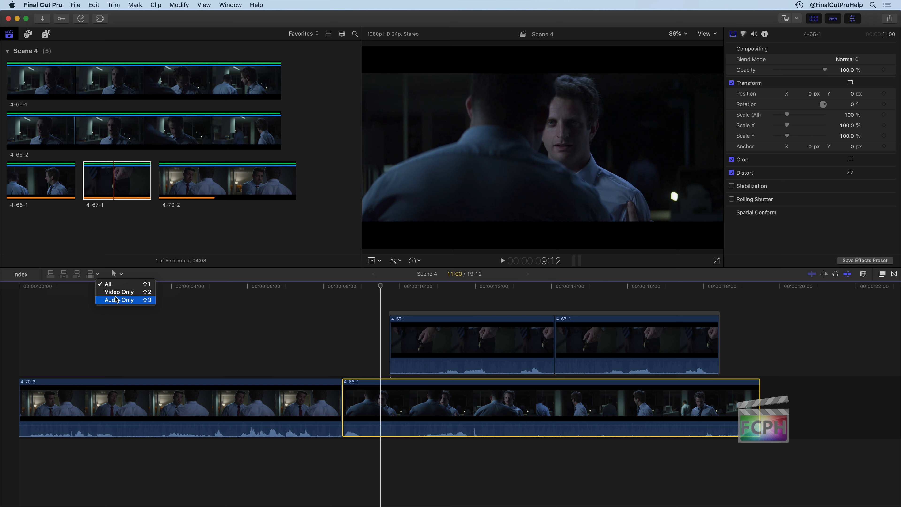
click(119, 302)
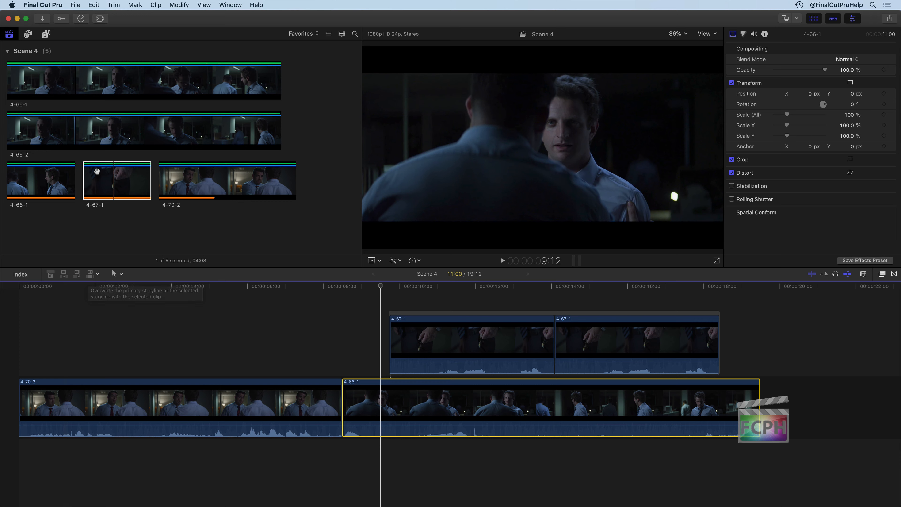
click(121, 180)
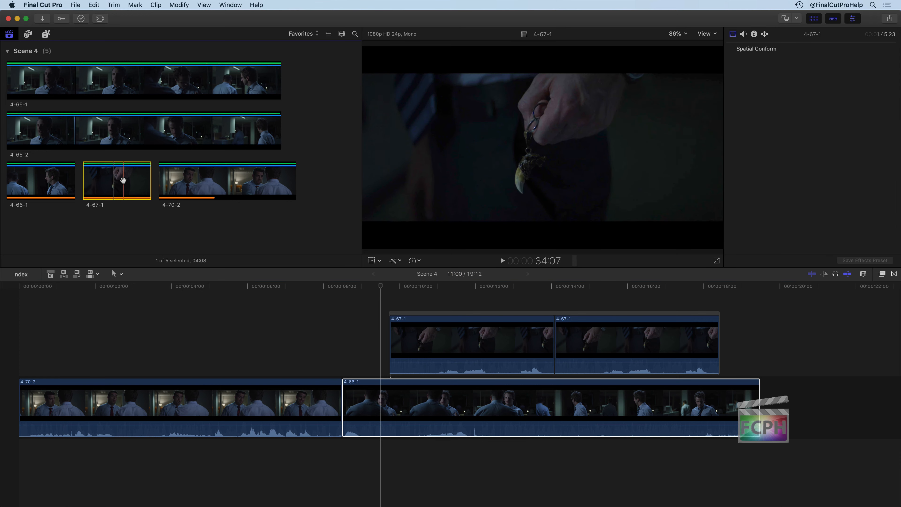
drag(116, 181, 198, 454)
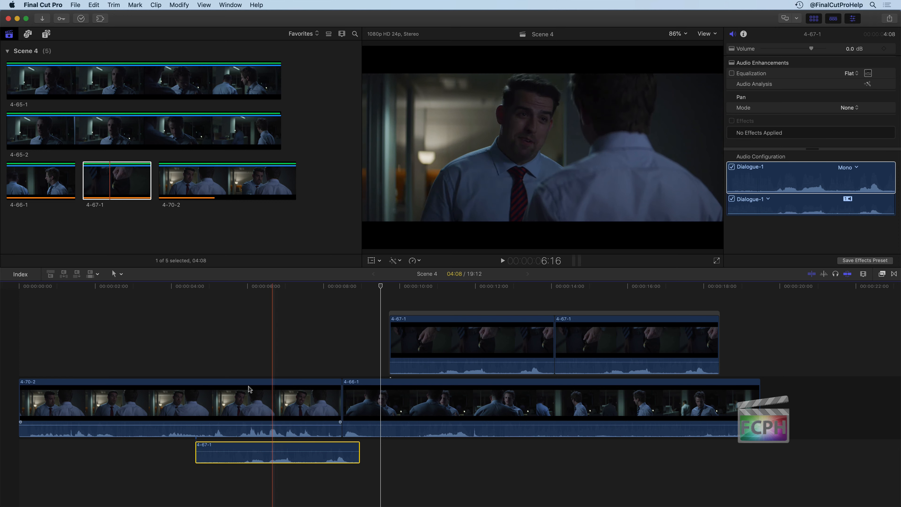
Switch edits to video only and connect clip 4-67-1 above 4-70-2, starting at about 4 seconds.
click(98, 274)
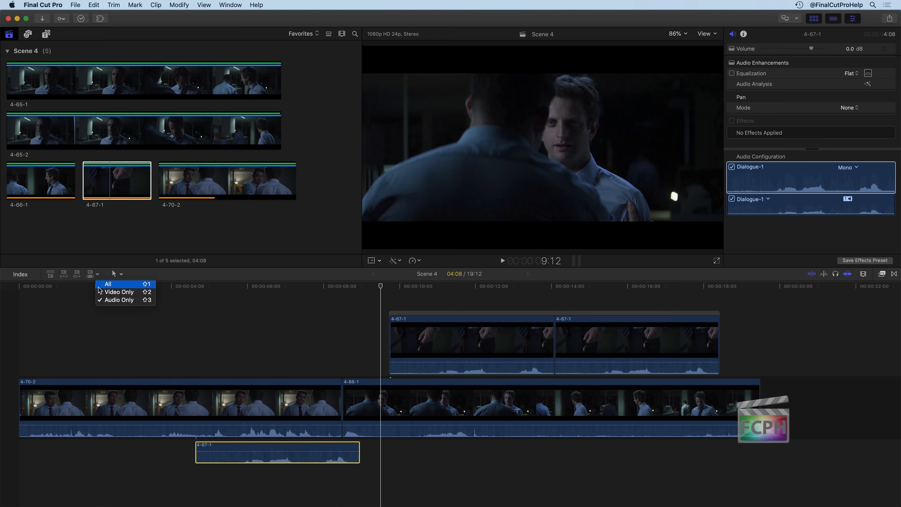
click(107, 293)
drag(109, 181, 213, 358)
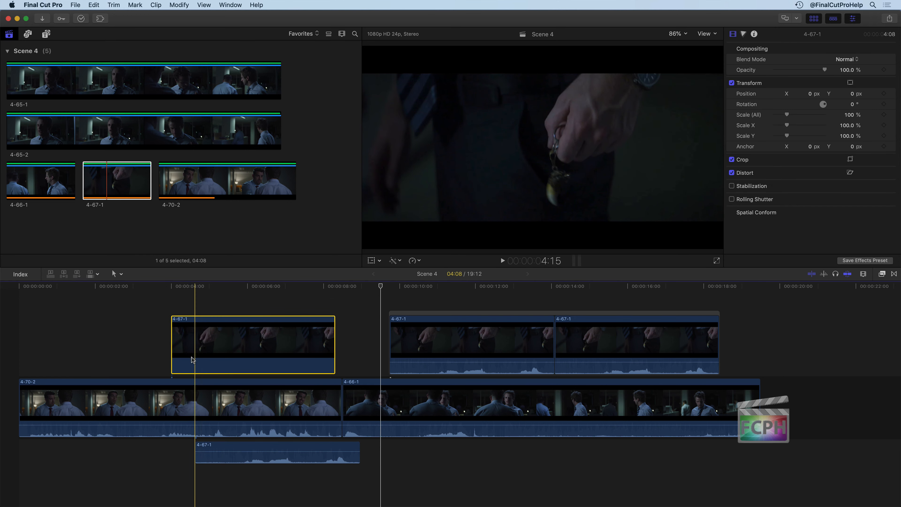
Restore edits to all media and connect clip 4-67-1 with video and audio above the beginning of 4-70-2.
click(98, 274)
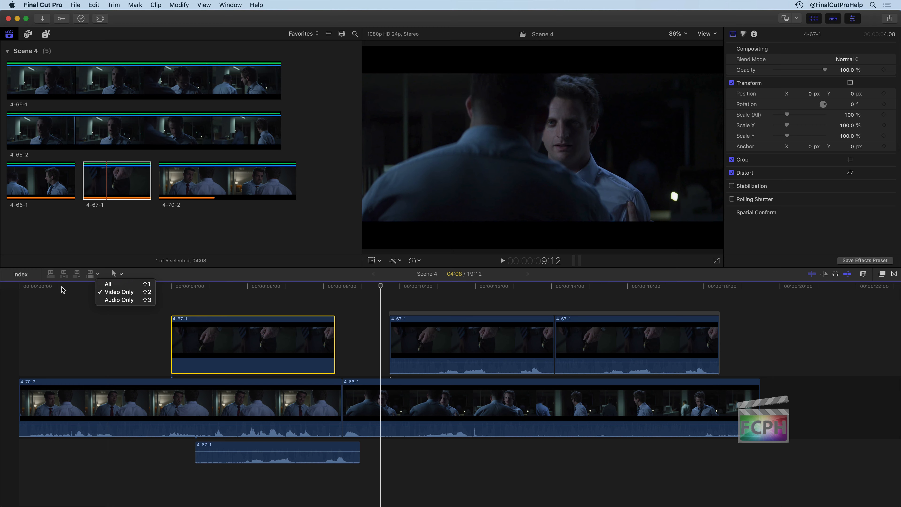
click(111, 285)
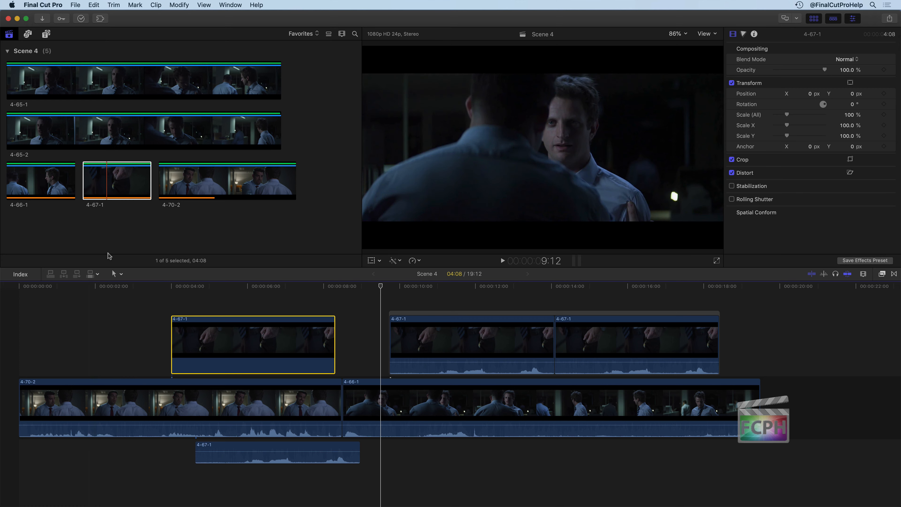
drag(110, 174, 30, 314)
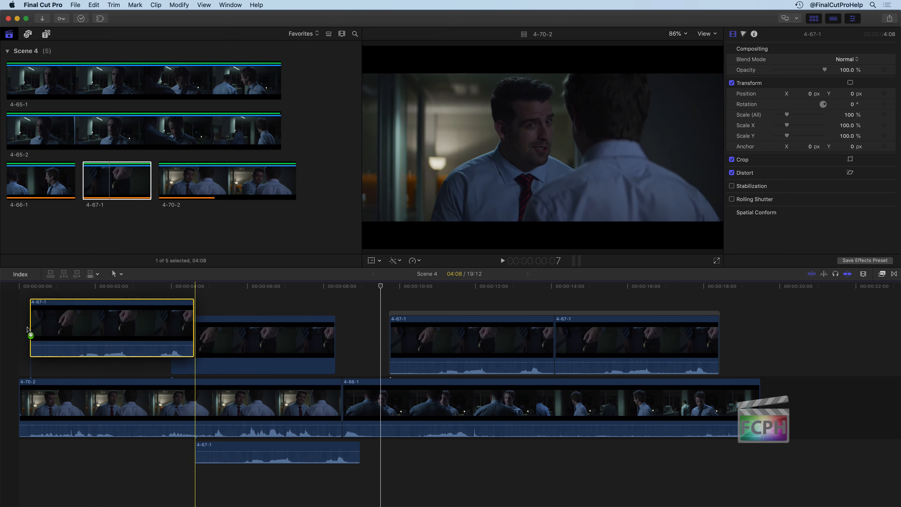